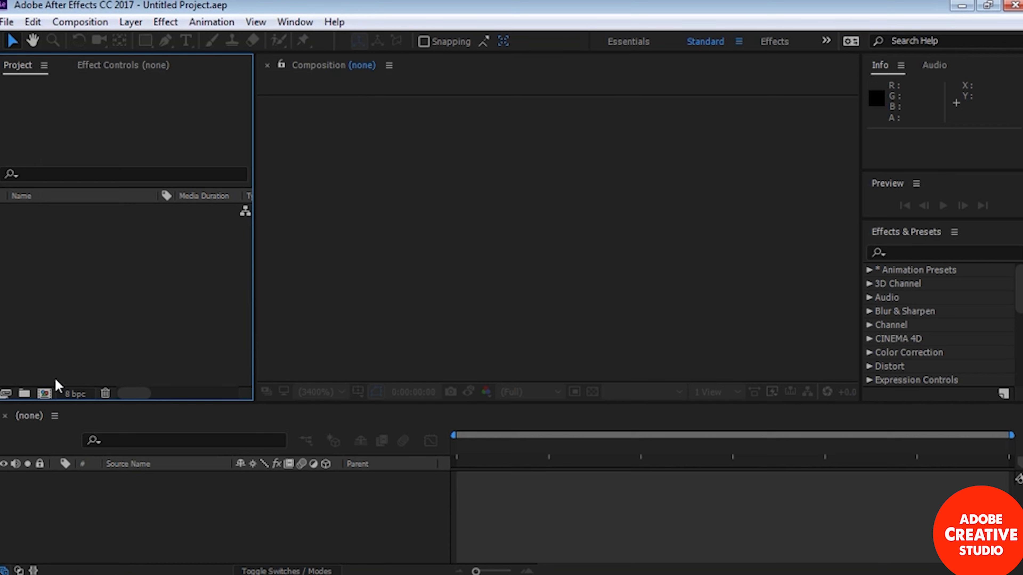
Start a new composition and look over its Advanced settings and the available 3D renderers
left_click(45, 394)
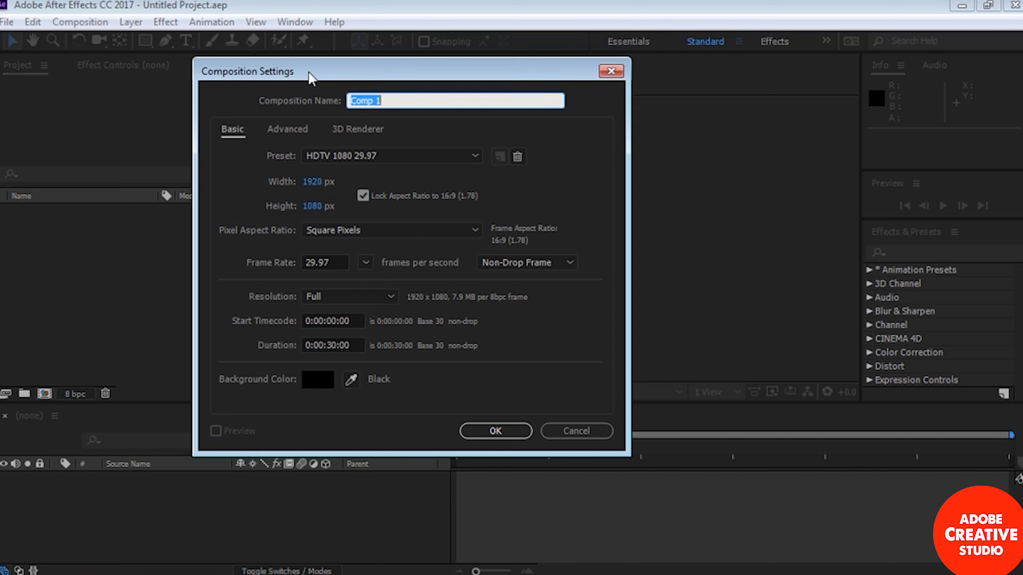
left_click(283, 134)
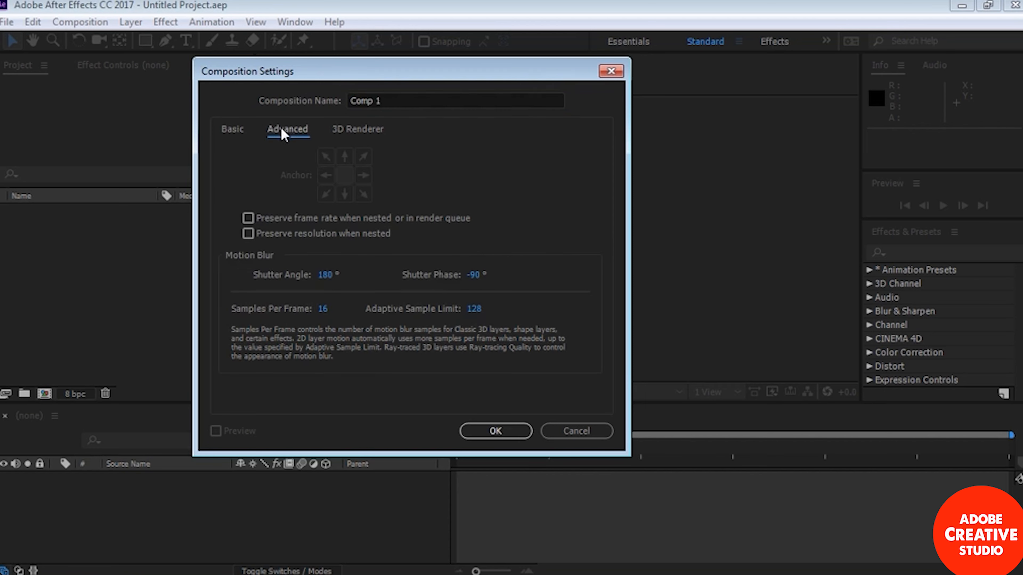
left_click(349, 130)
left_click(304, 129)
left_click(352, 133)
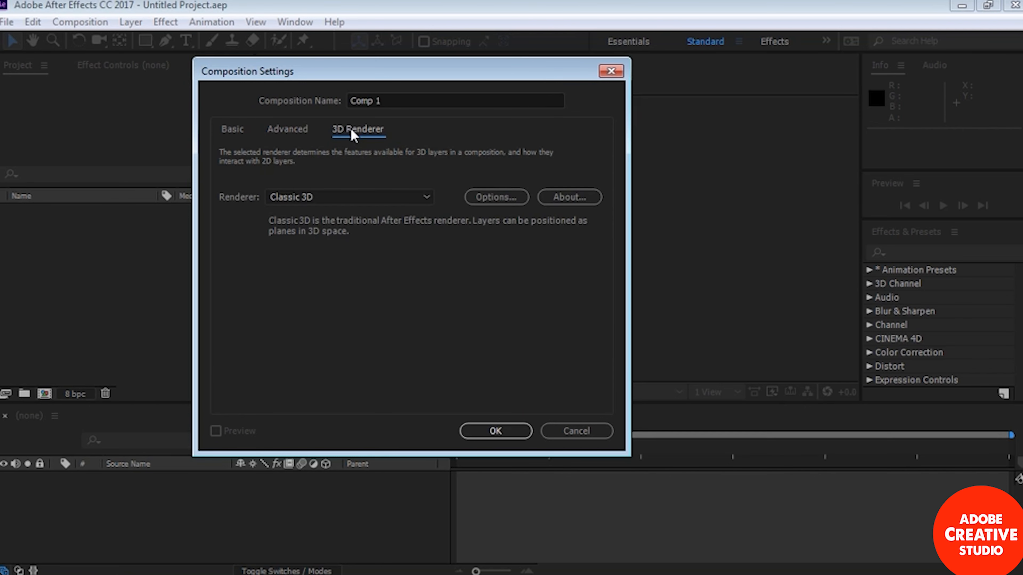
left_click(427, 199)
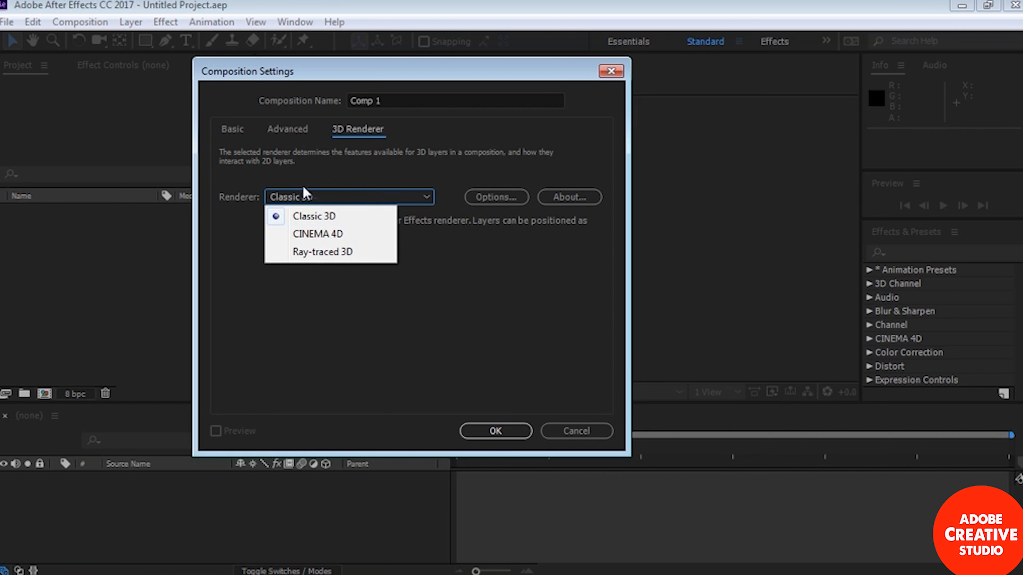
left_click(232, 132)
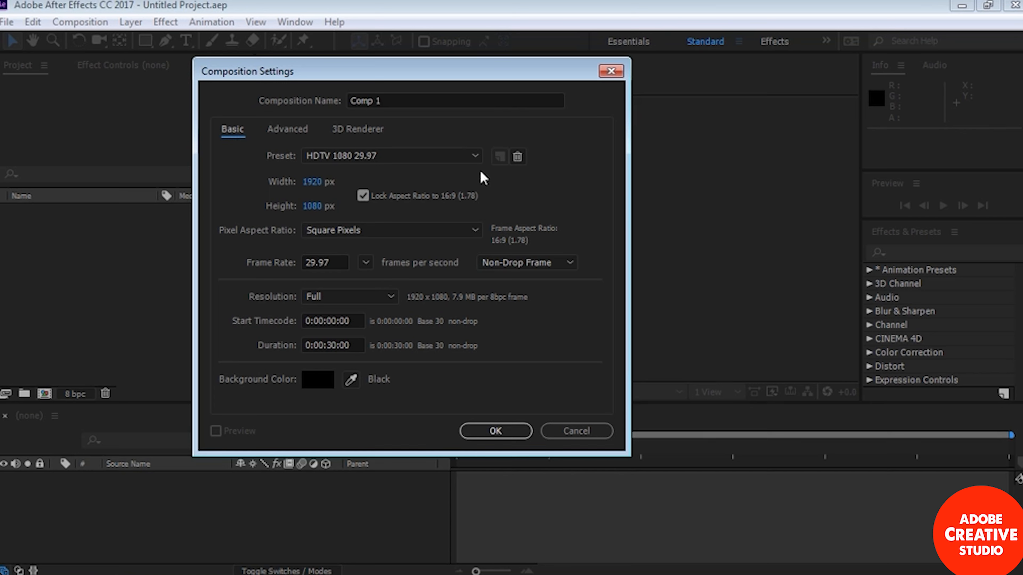
Create the composition with the HDTV 1080 29.97 preset and Square Pixels, naming it New comp
left_click(476, 157)
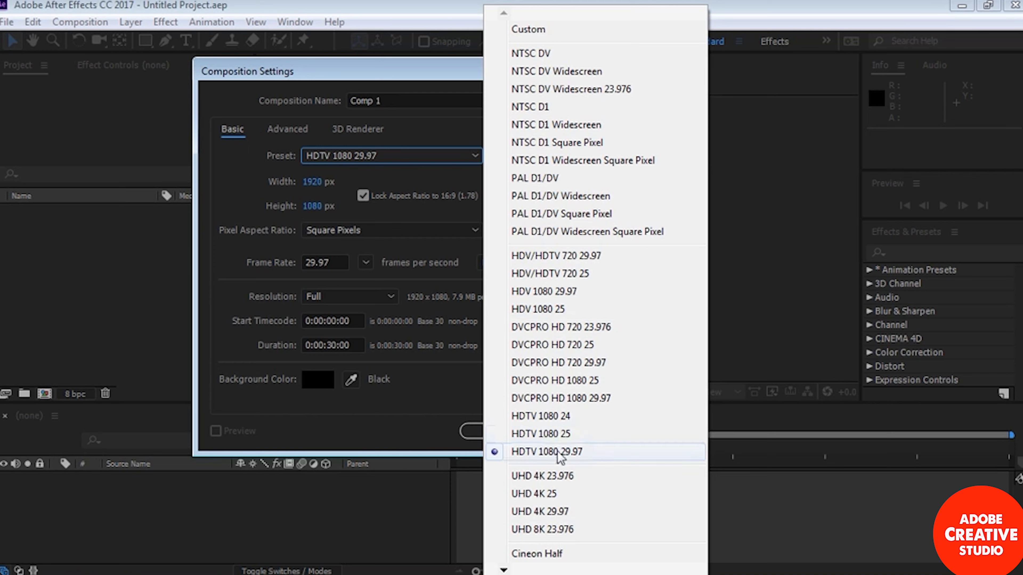
mouse_move(527, 572)
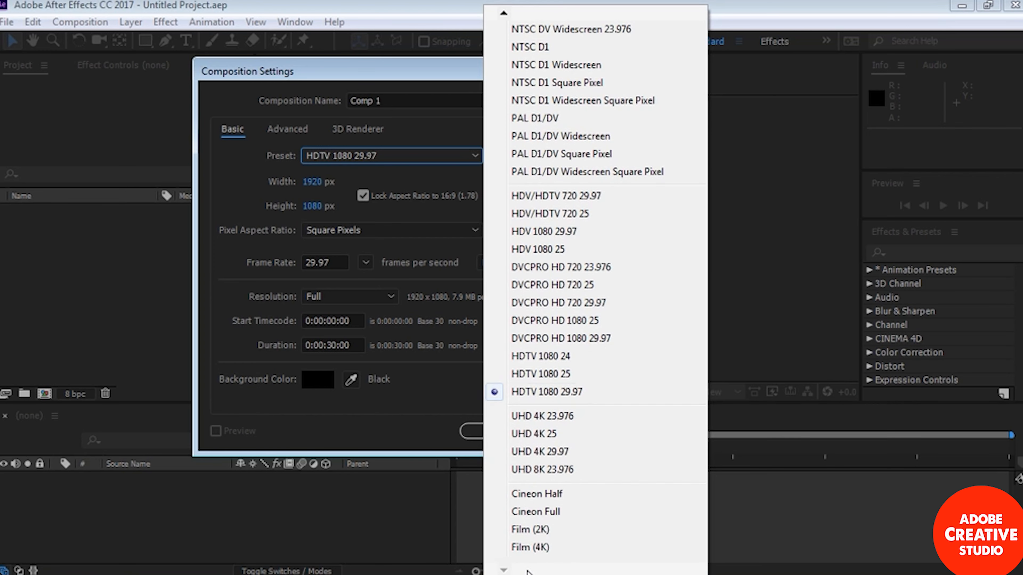
left_click(528, 393)
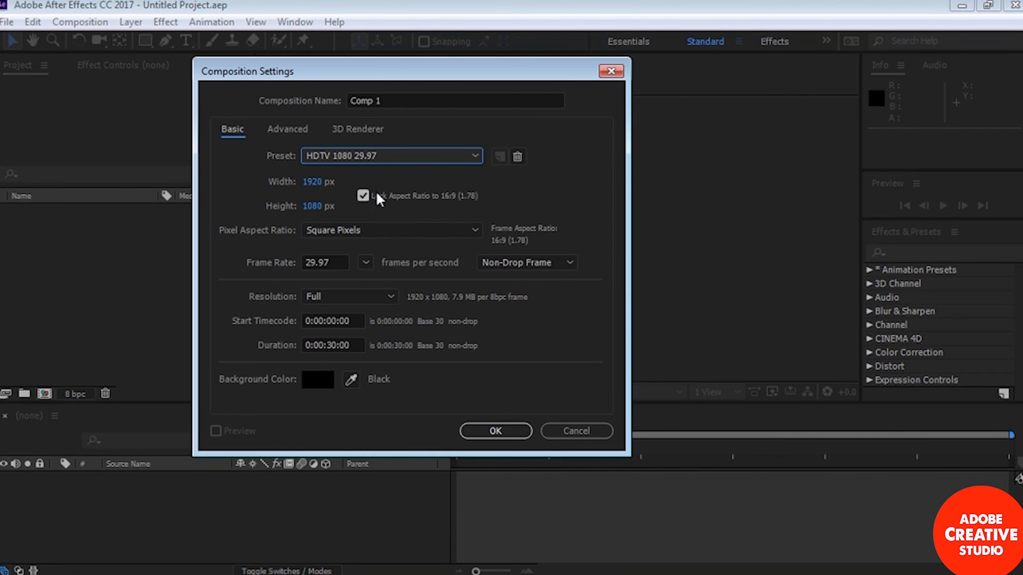
left_click(474, 229)
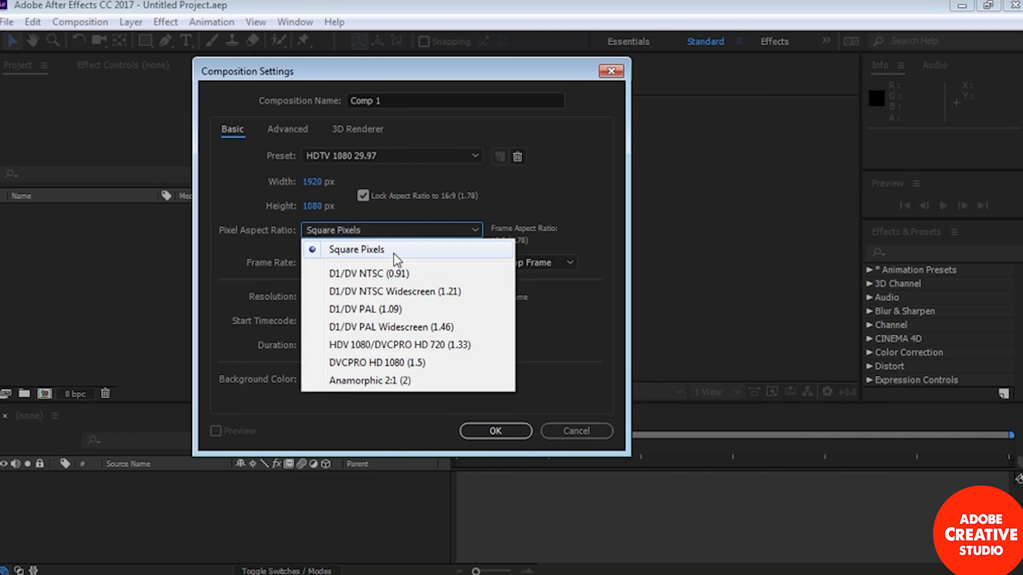
left_click(396, 246)
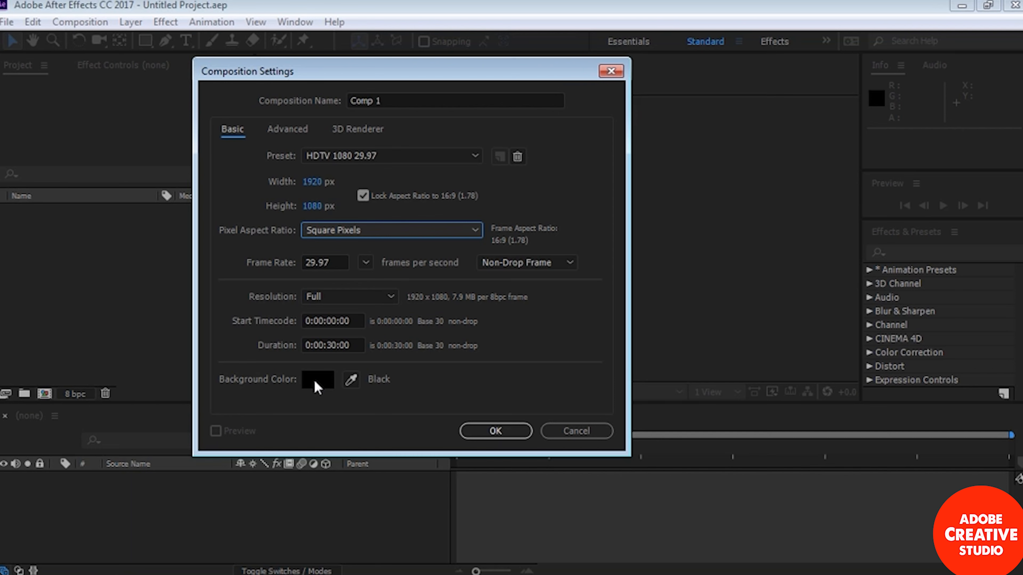
left_click(400, 96)
type("New comp")
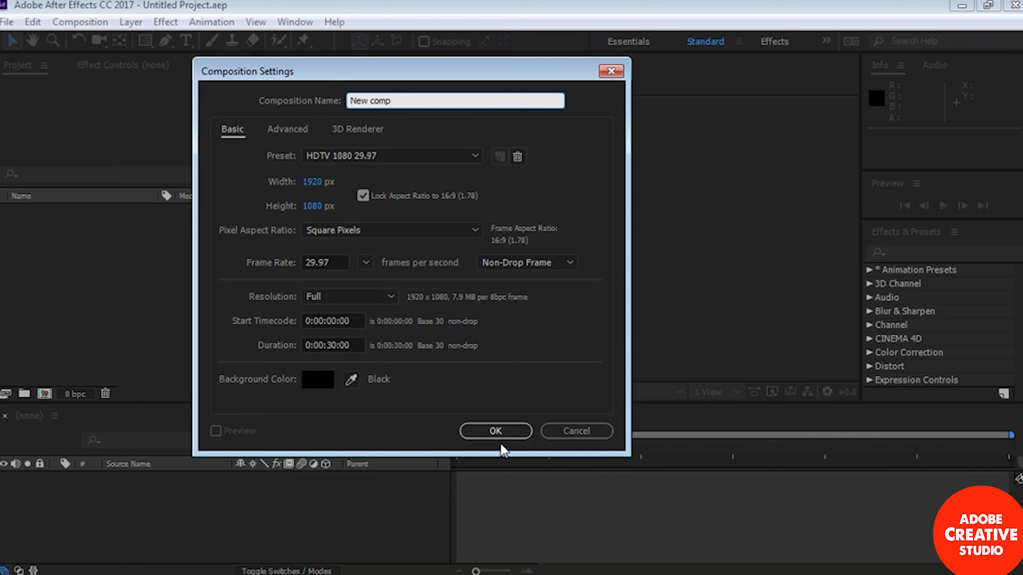
left_click(502, 435)
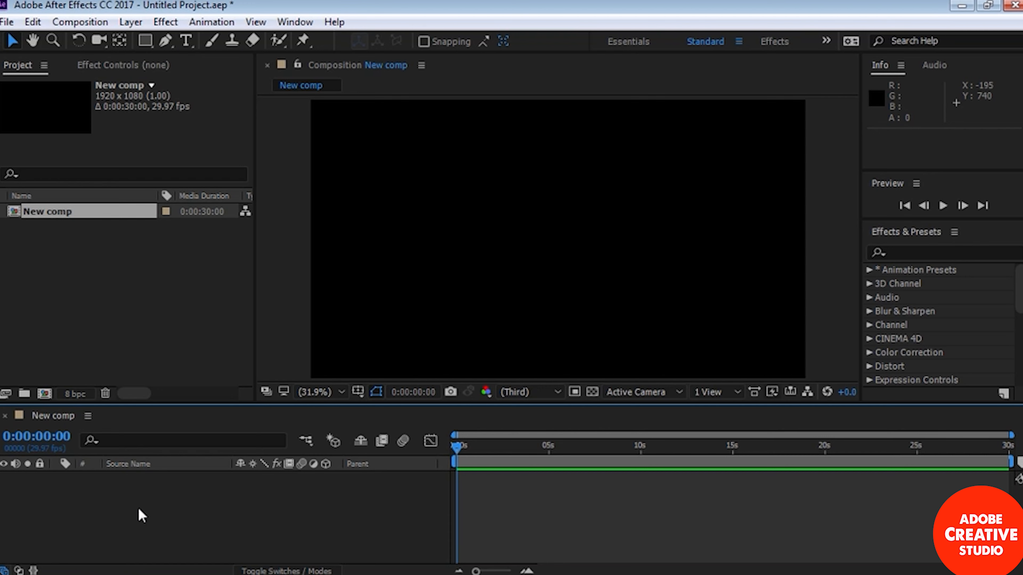
right_click(110, 499)
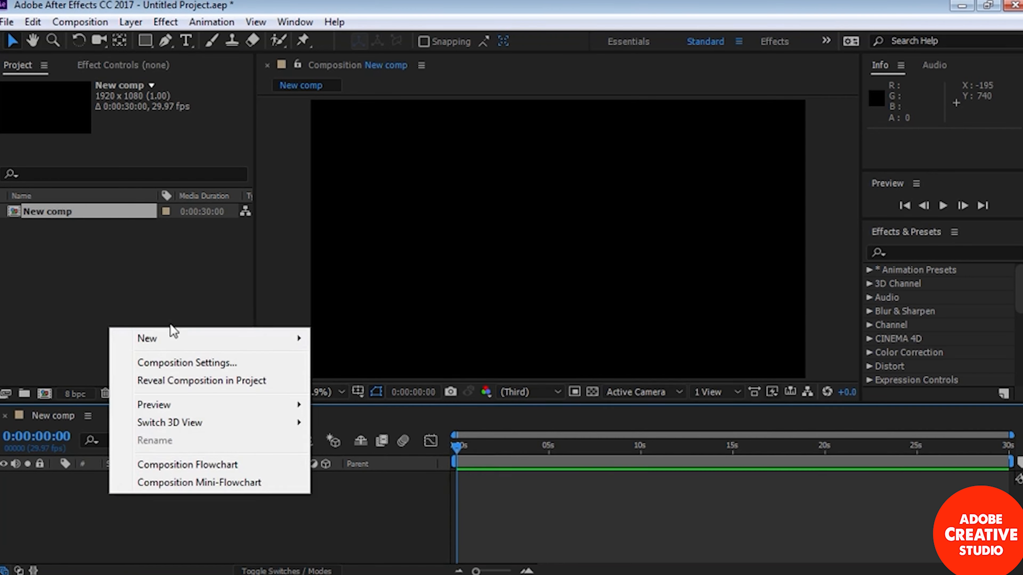
mouse_move(167, 339)
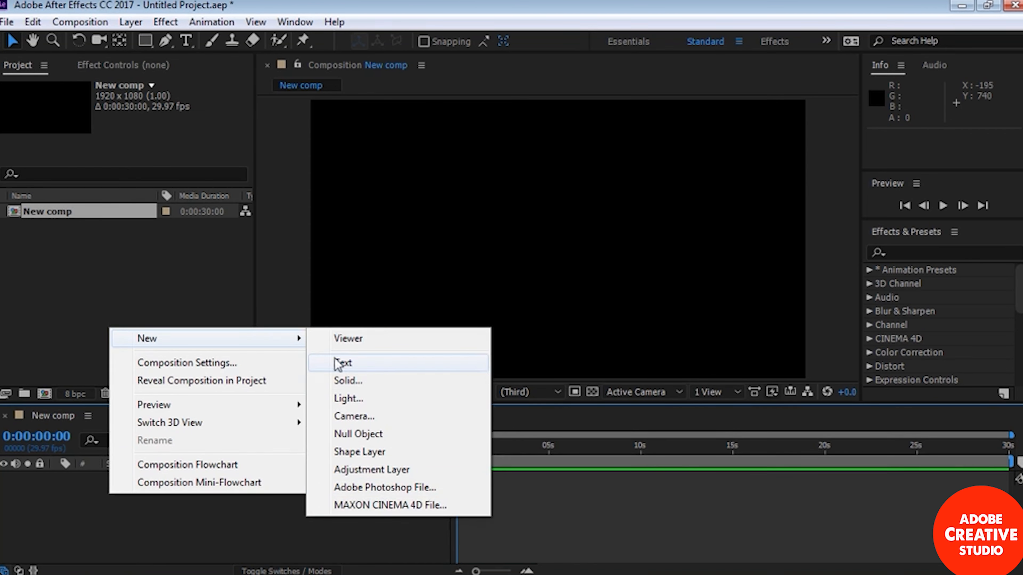
left_click(33, 258)
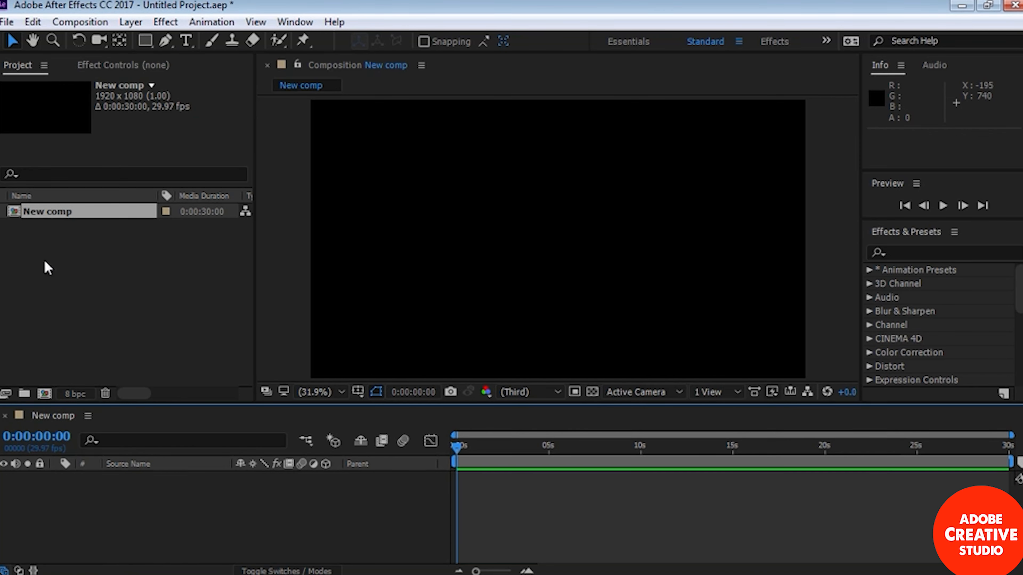
Import two women+background.psd from the materials assets folder as Composition - Retain Layer Sizes
left_click(71, 271)
double_click(71, 271)
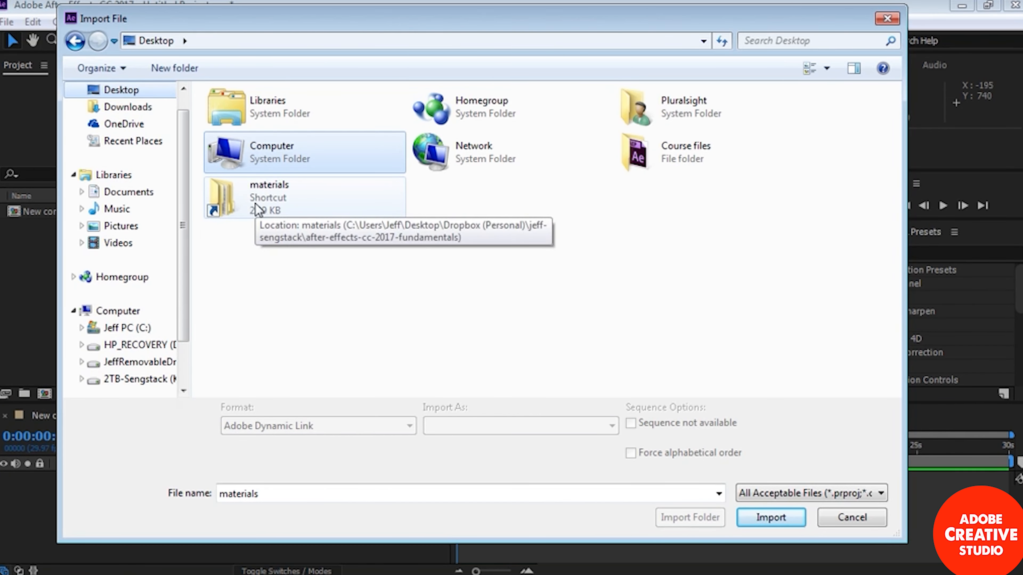
double_click(238, 203)
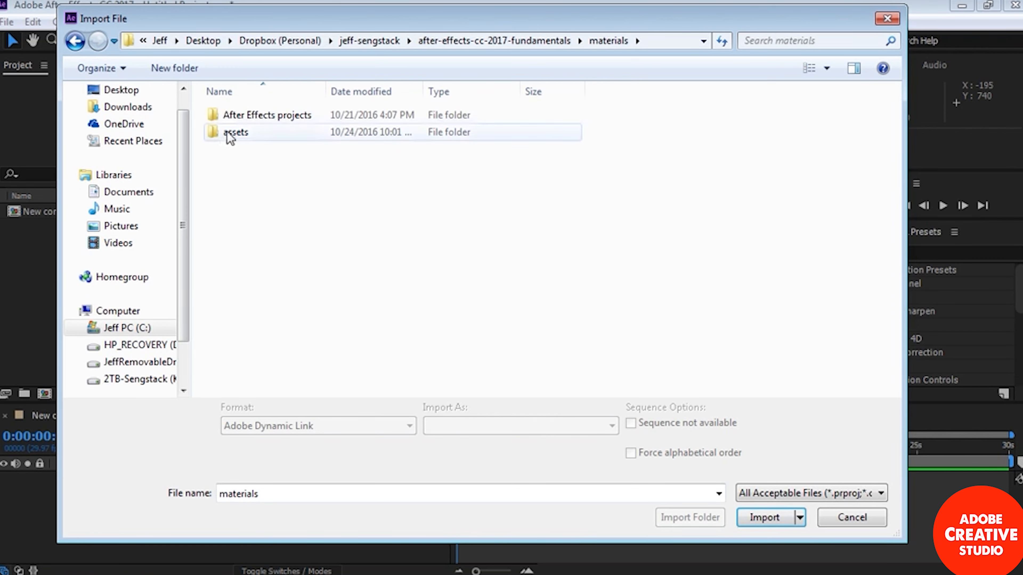
double_click(236, 132)
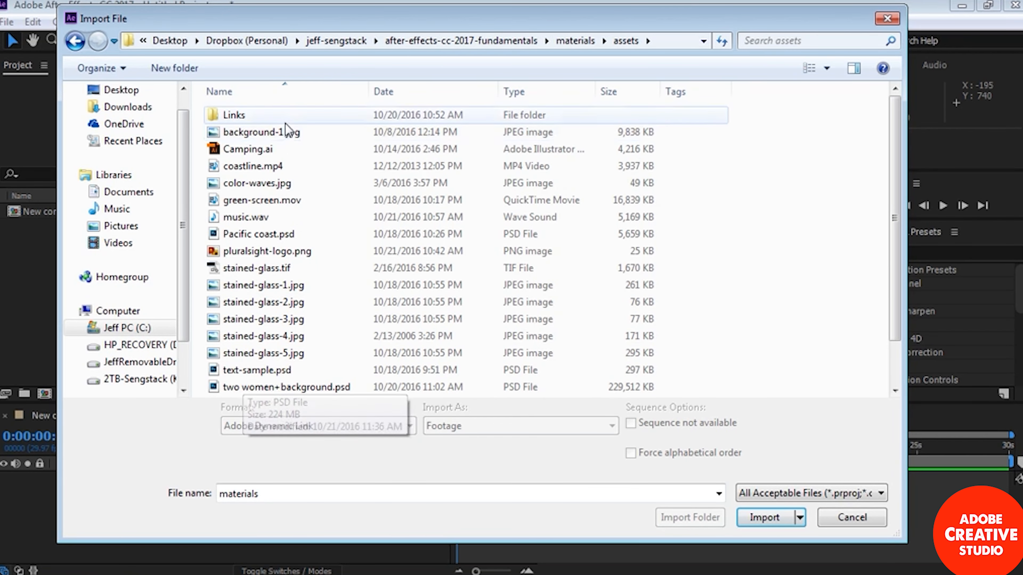
double_click(248, 387)
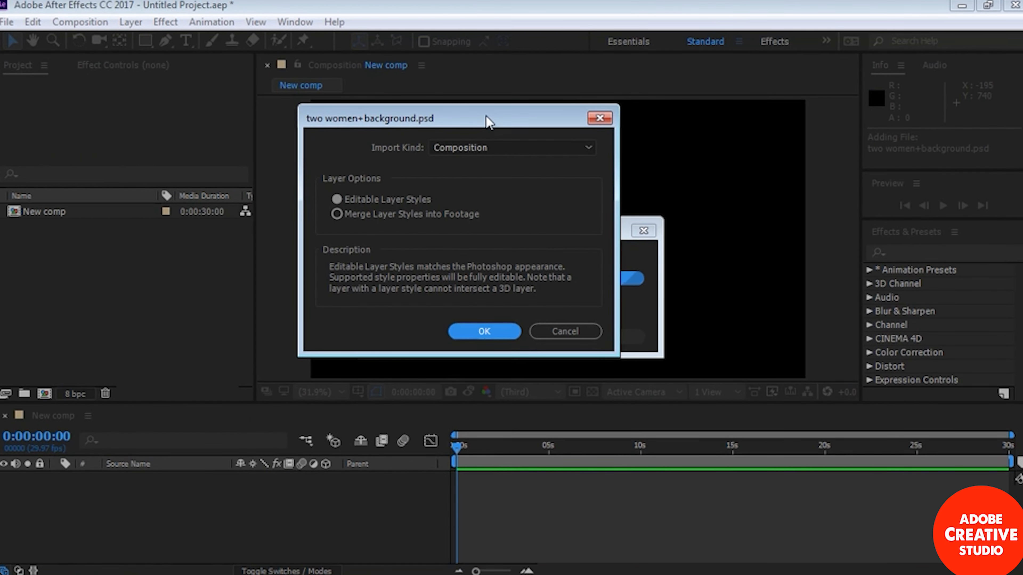
left_click(584, 149)
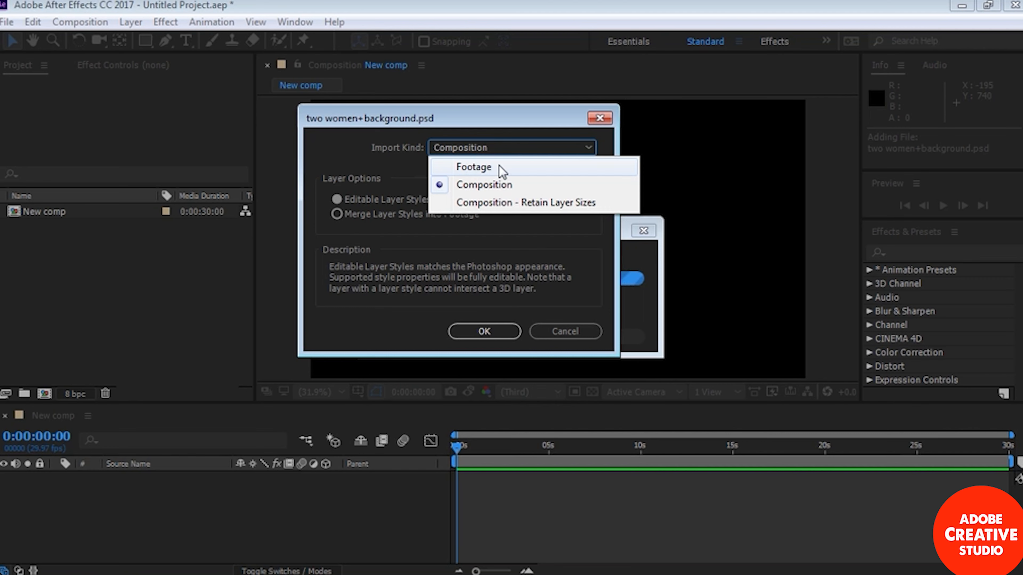
left_click(499, 201)
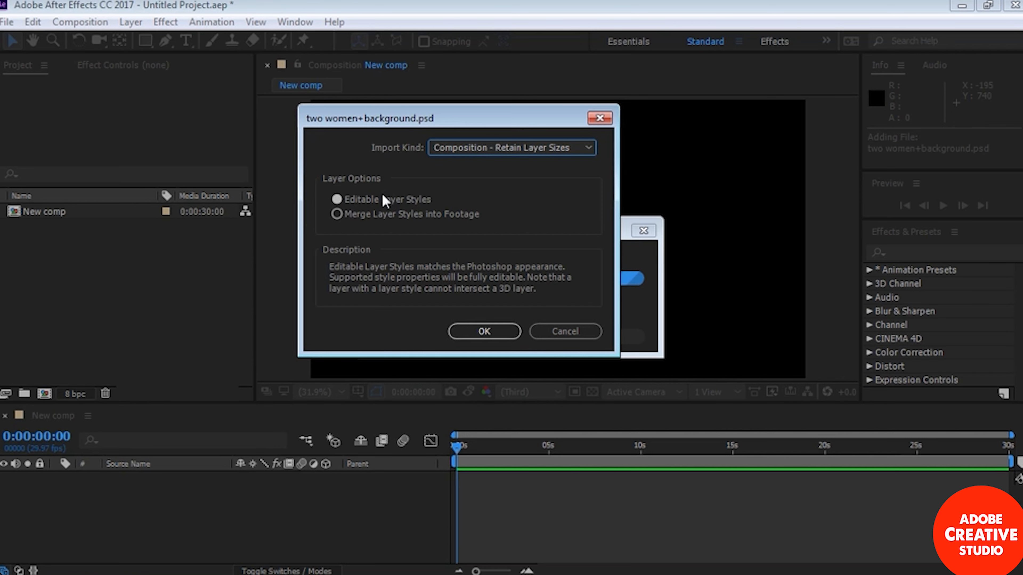
left_click(502, 332)
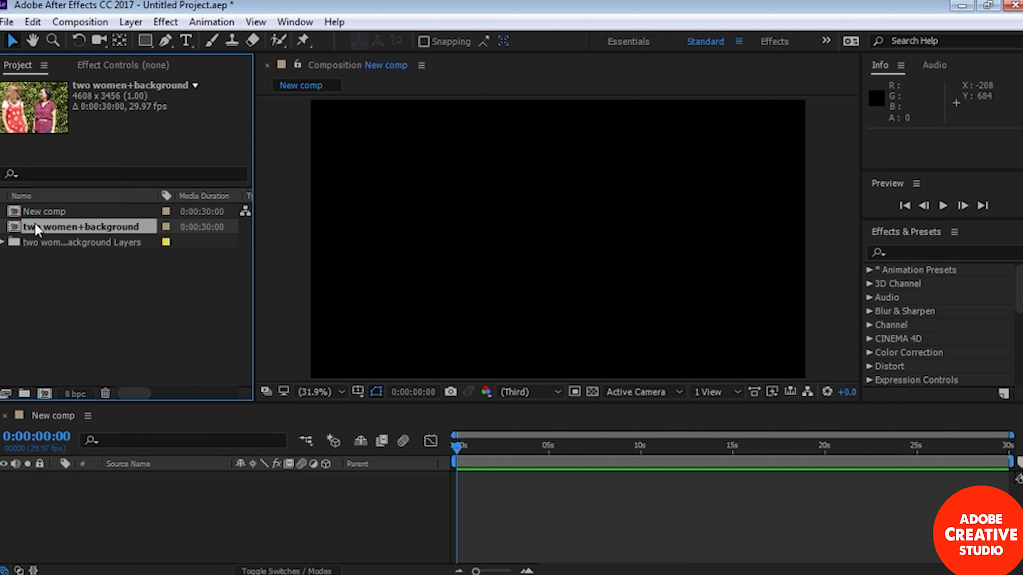
Examine the contents of the two women+background Layers folder and the New comp details, leaving the folder collapsed
left_click(2, 243)
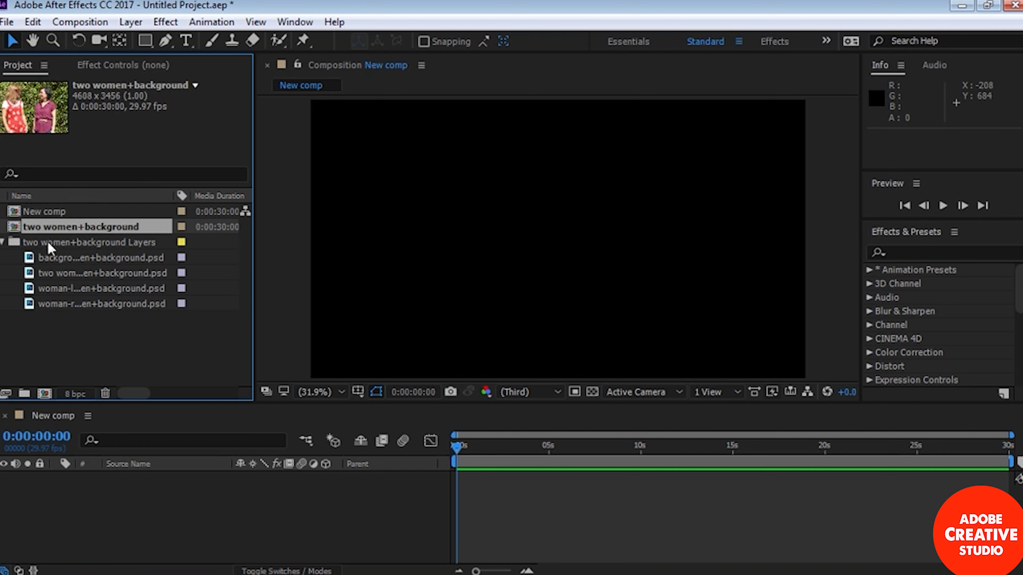
left_click(32, 211)
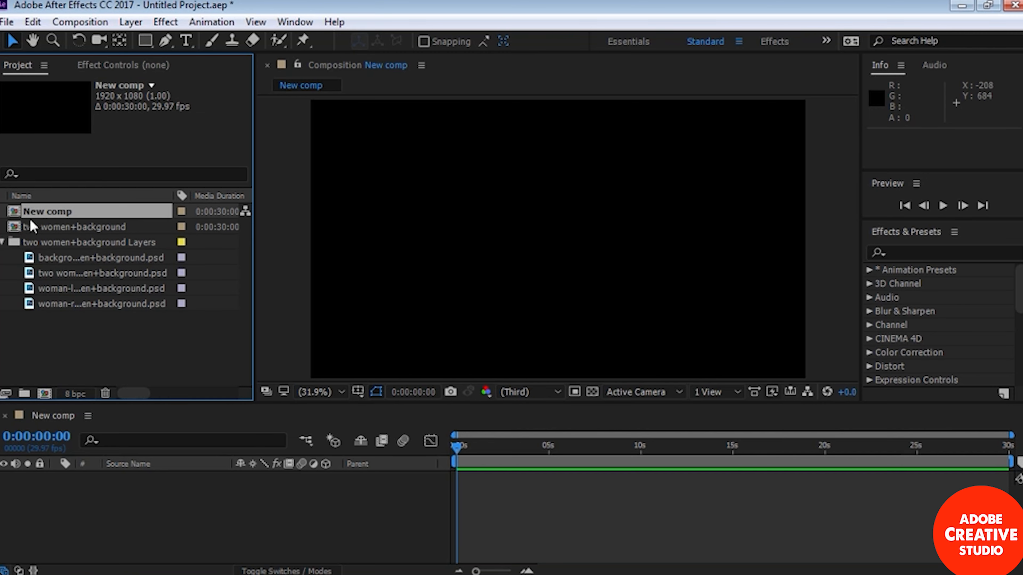
left_click(3, 242)
Import Camping.ai as a Composition with footage dimensions set to Layer Size
double_click(41, 299)
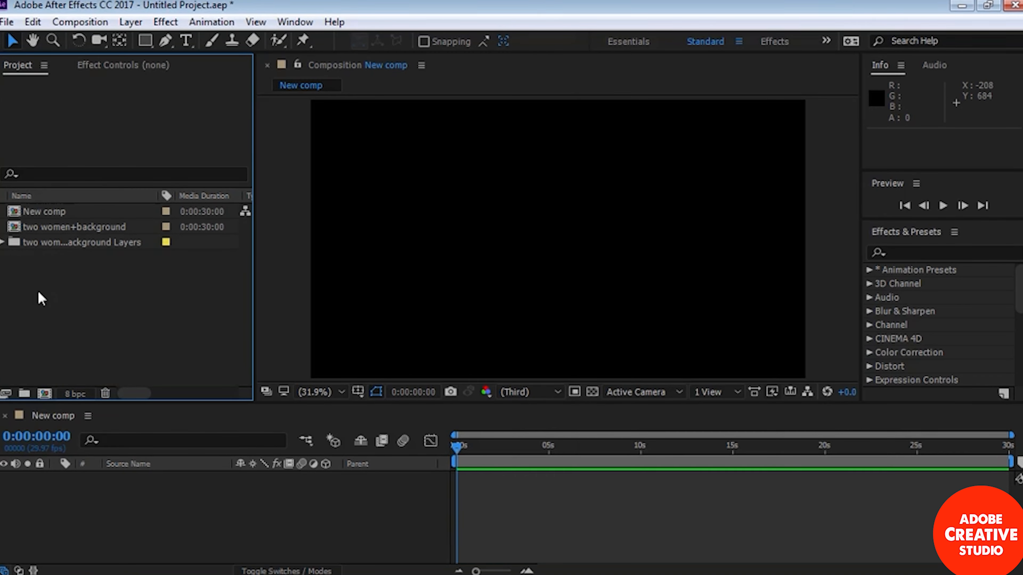
double_click(245, 149)
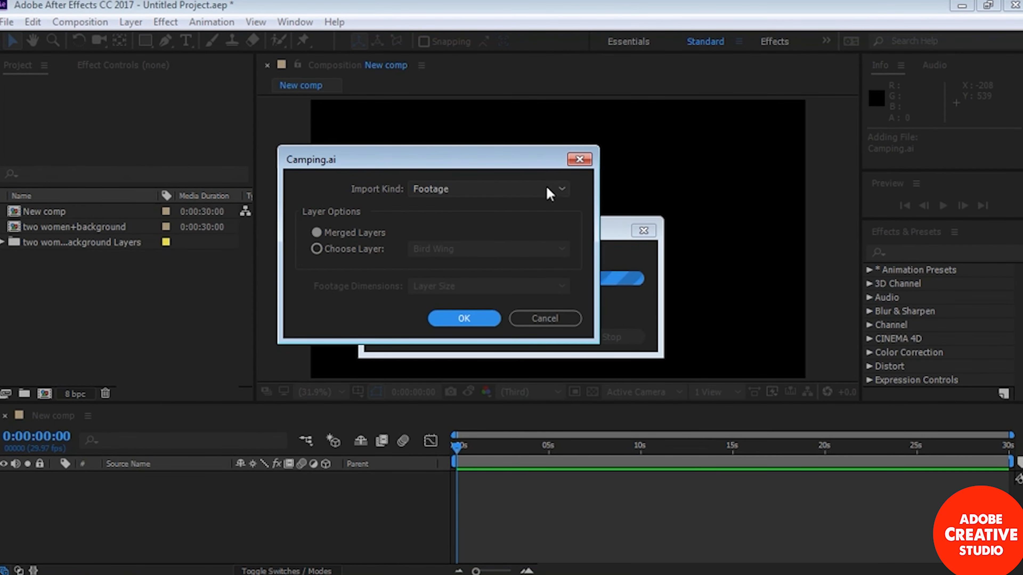
left_click(561, 191)
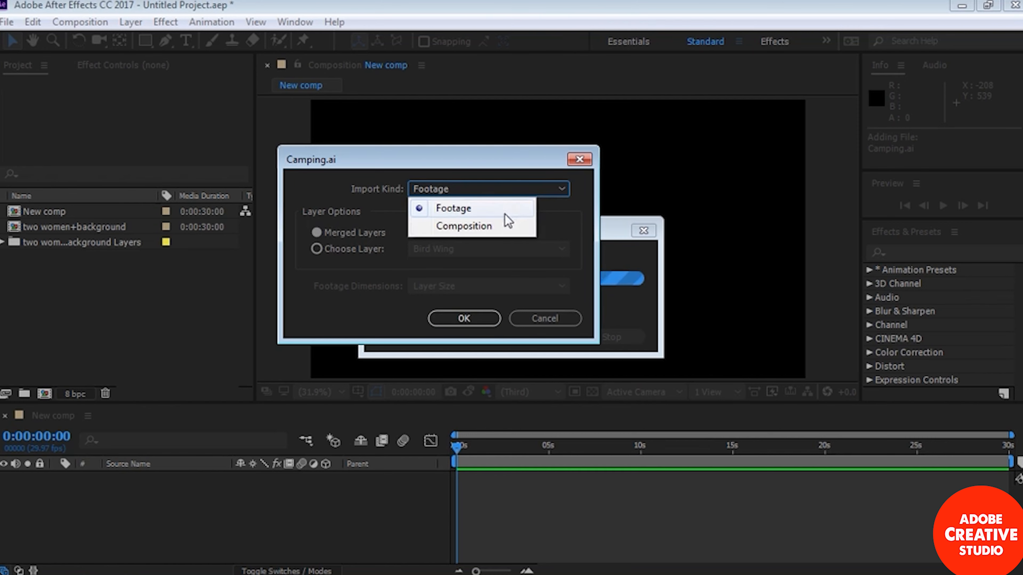
left_click(477, 226)
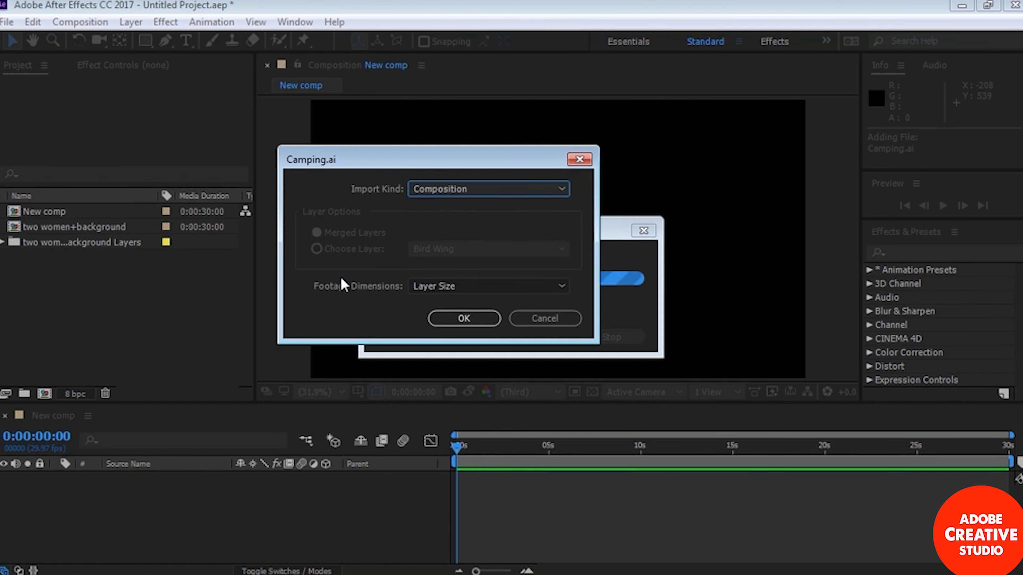
left_click(556, 287)
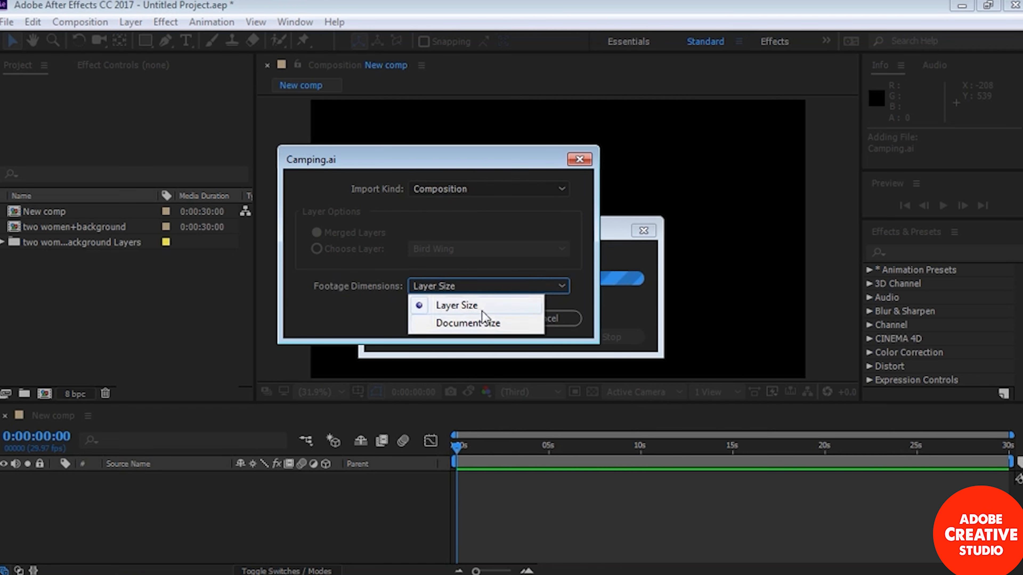
left_click(475, 307)
left_click(468, 318)
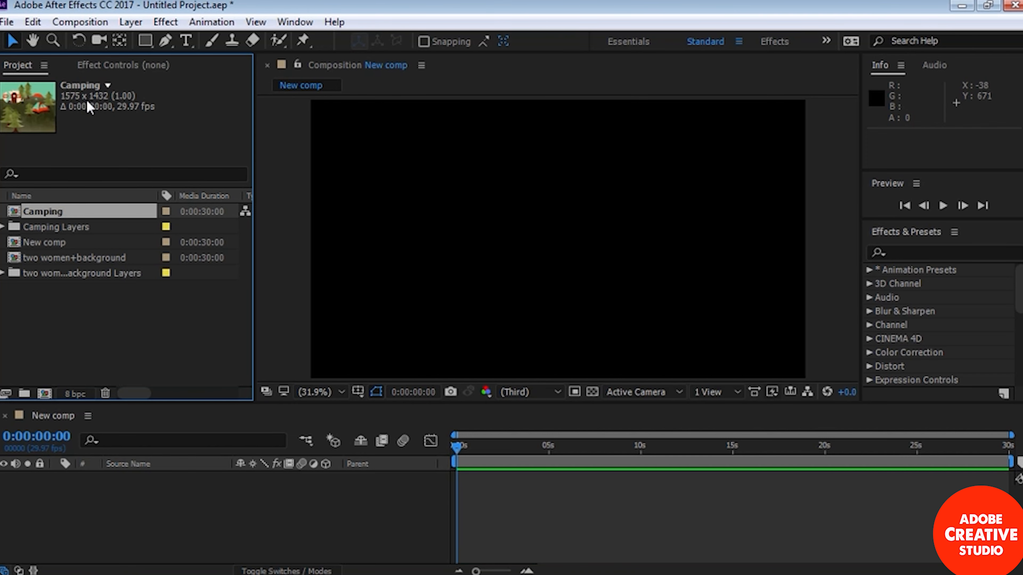
Review the Camping composition's settings and close them without changes
right_click(20, 209)
left_click(86, 220)
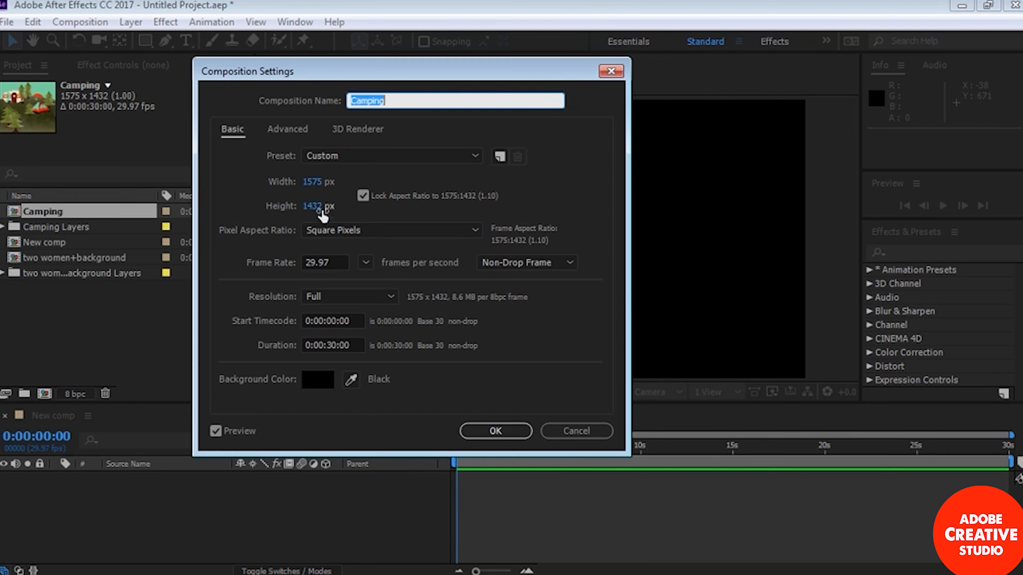
left_click(566, 433)
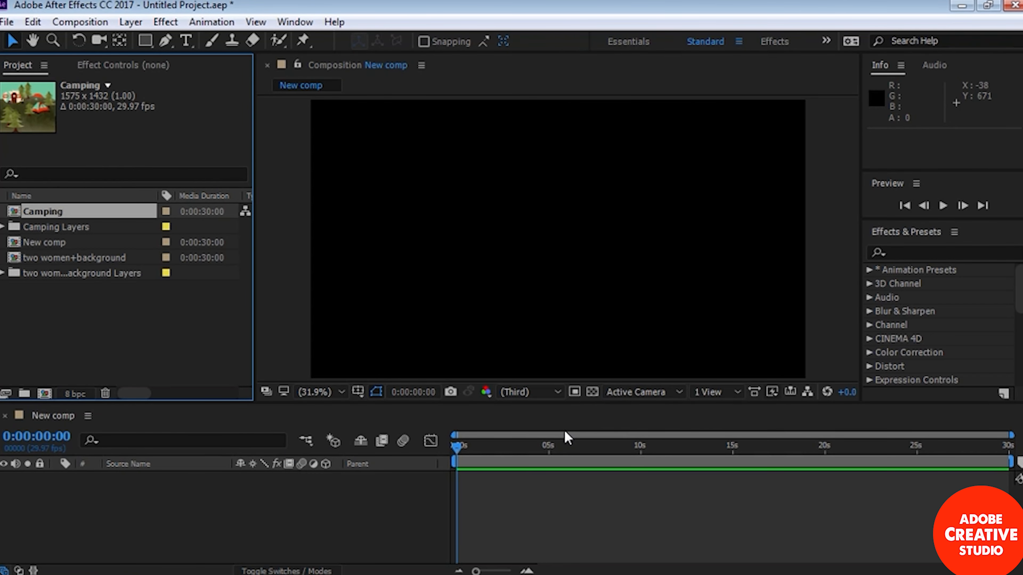
Import background-1.jpg and coastline.mp4 together from the materials assets folder as Footage
double_click(105, 324)
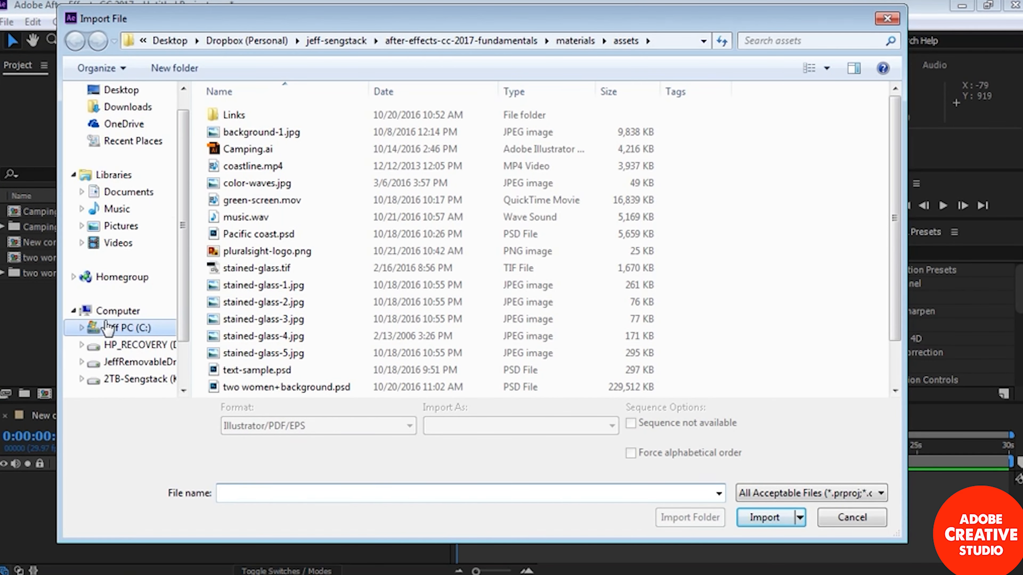
left_click(246, 138)
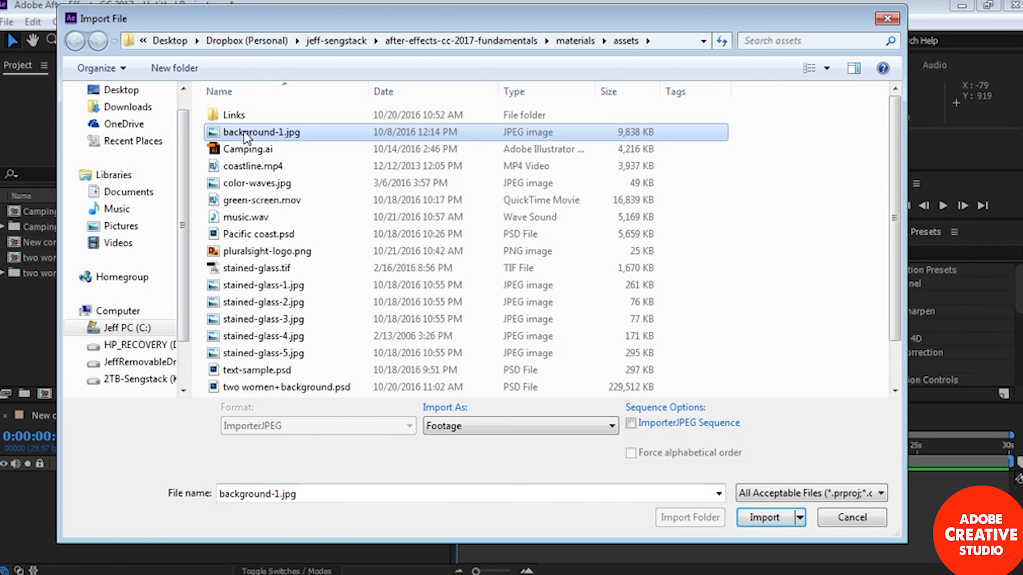
left_click(251, 167, "ctrl")
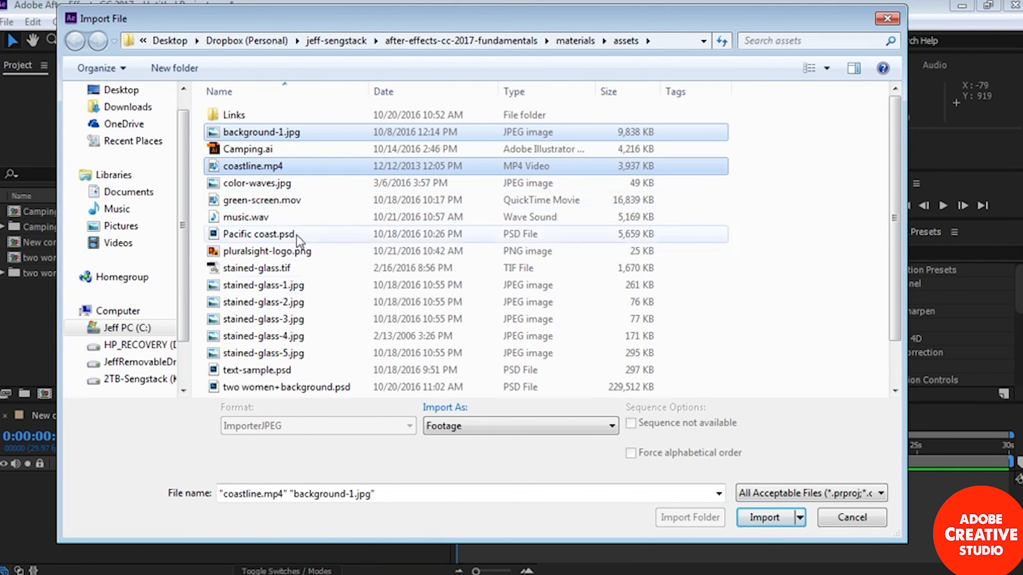
left_click(764, 518)
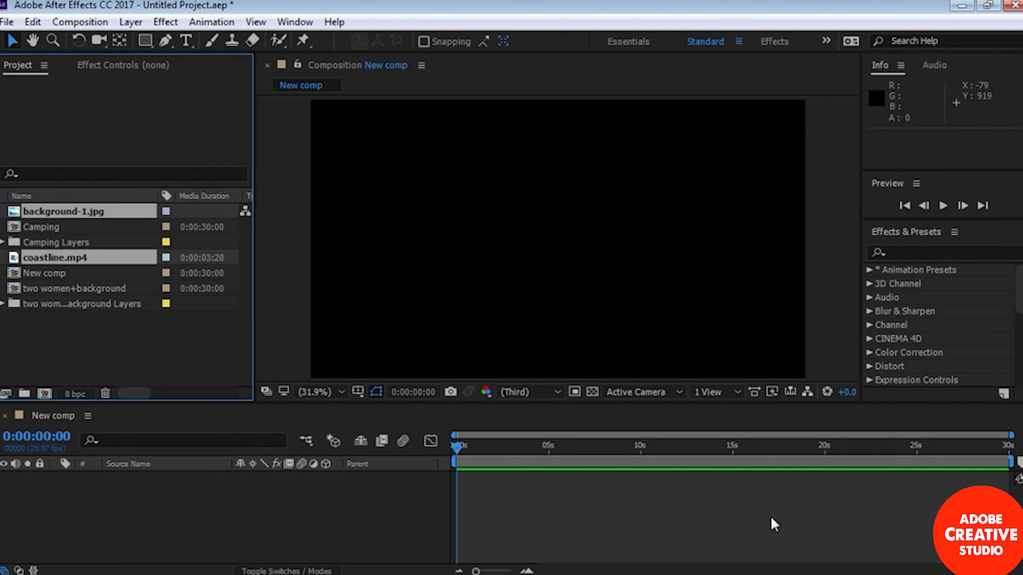
Create a new composition from the background-1.jpg footage item alone, matching its dimensions
left_click(63, 322)
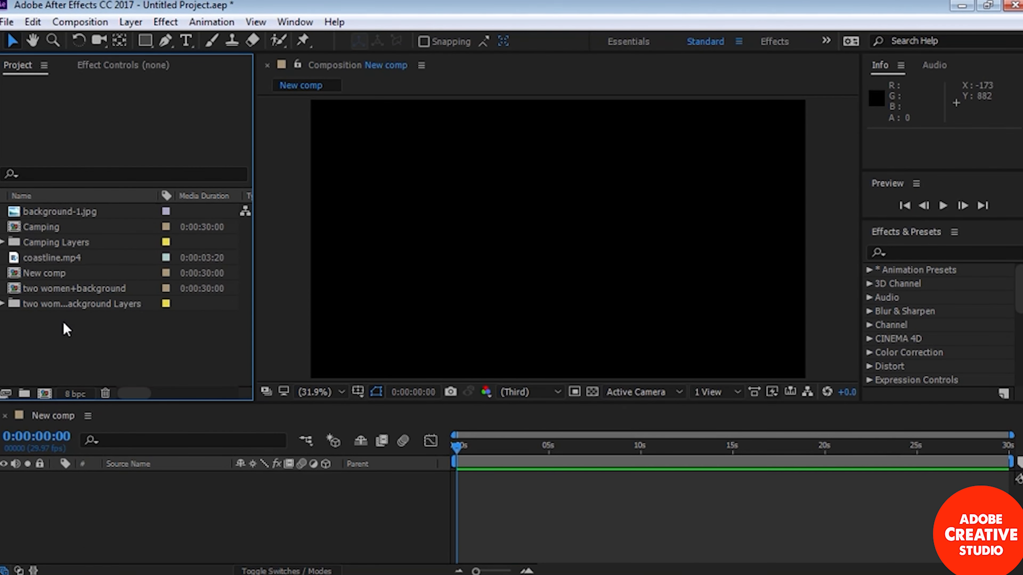
left_click(18, 214)
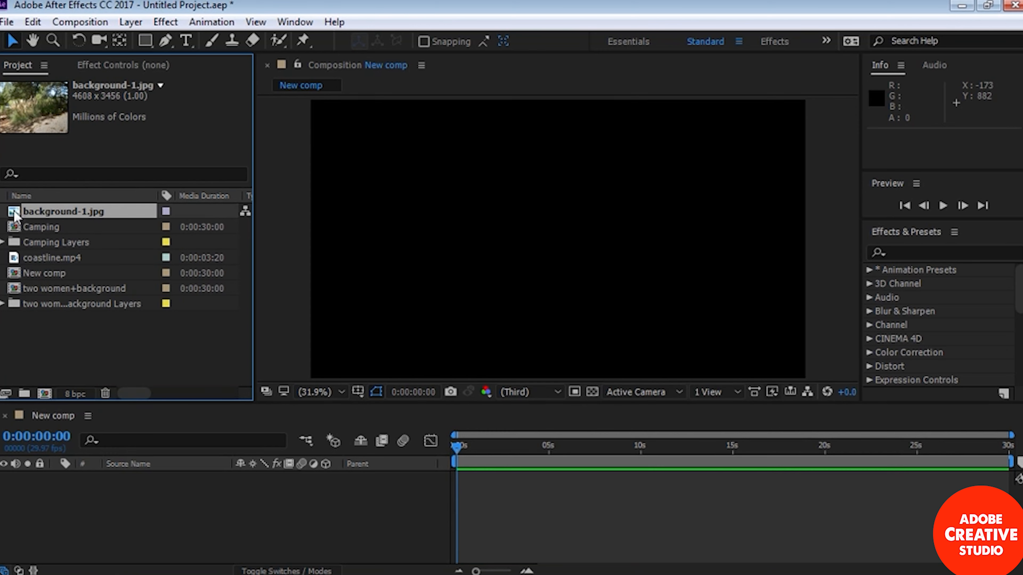
left_click_drag(15, 216, 43, 394)
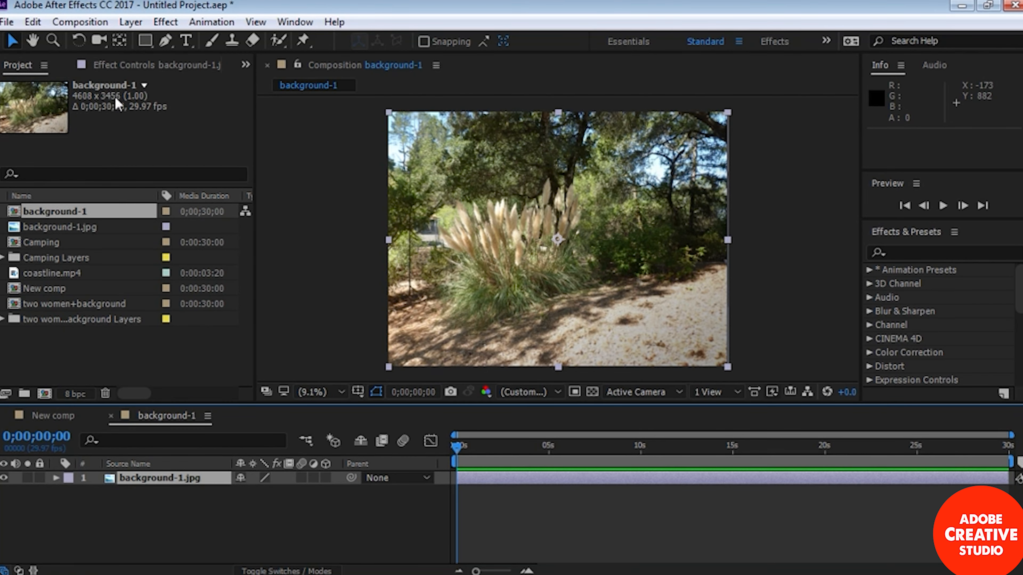
Review the background-1 composition's settings and close them without changes
right_click(18, 212)
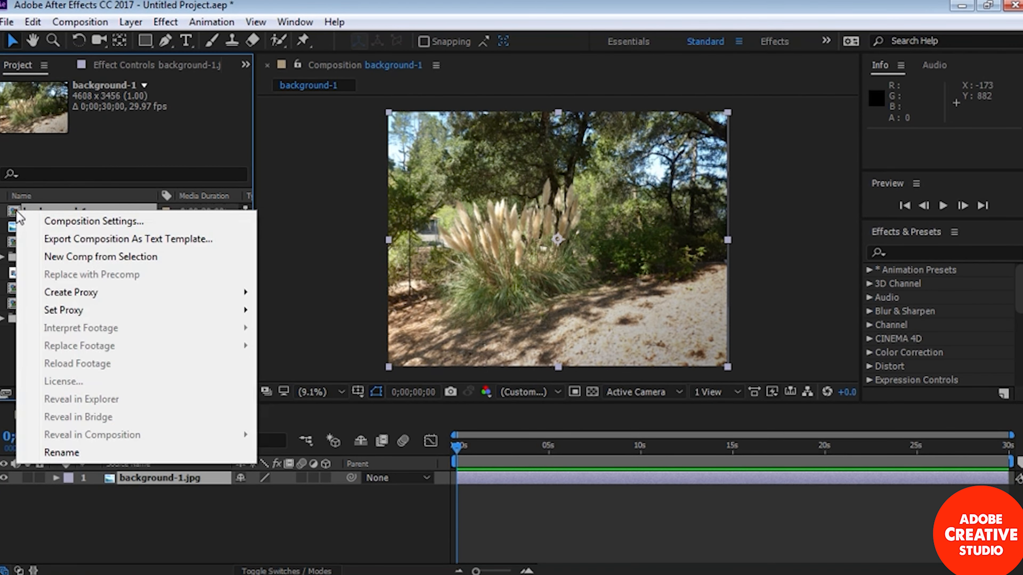
left_click(70, 219)
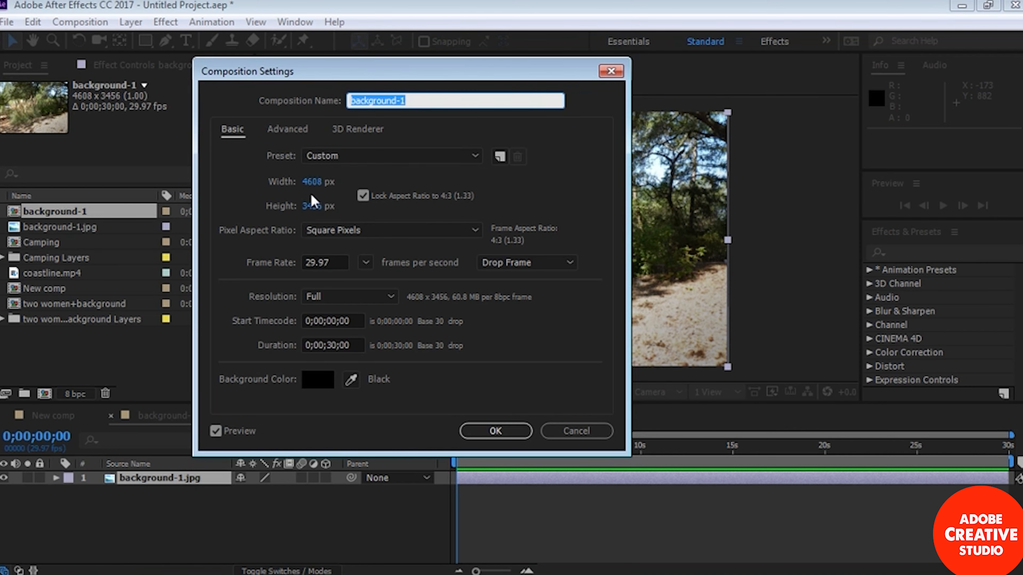
left_click(584, 432)
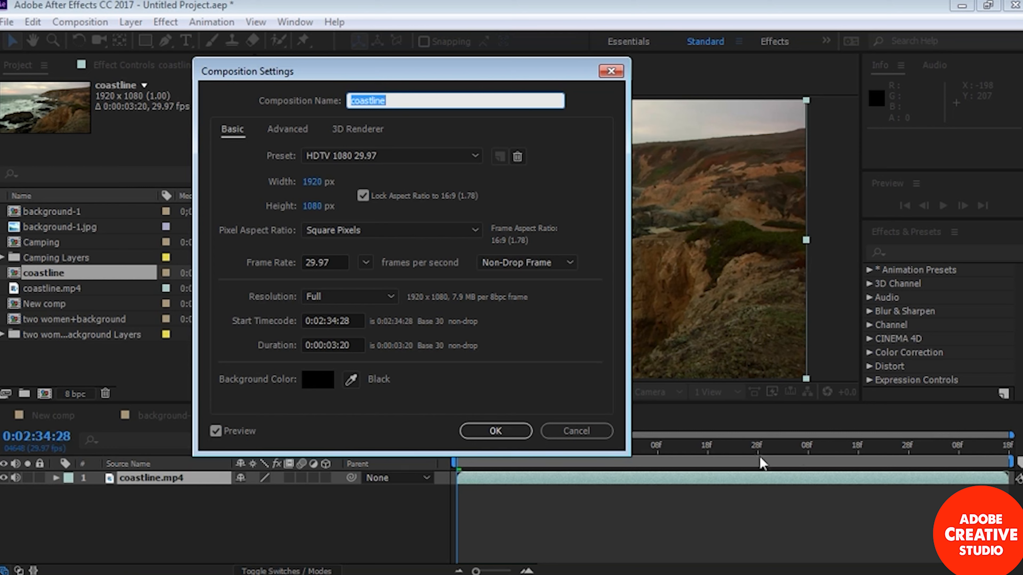
Set the coastline composition's start timecode to 0:00:00:00 and scrub its timeline to 0:00:02:00
left_click_drag(343, 316, 287, 321)
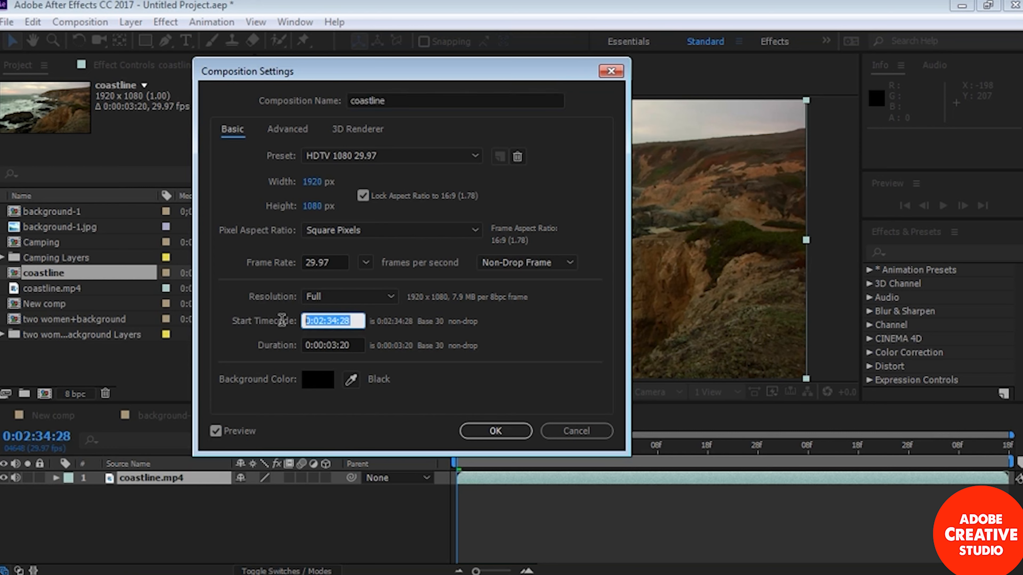
type("0")
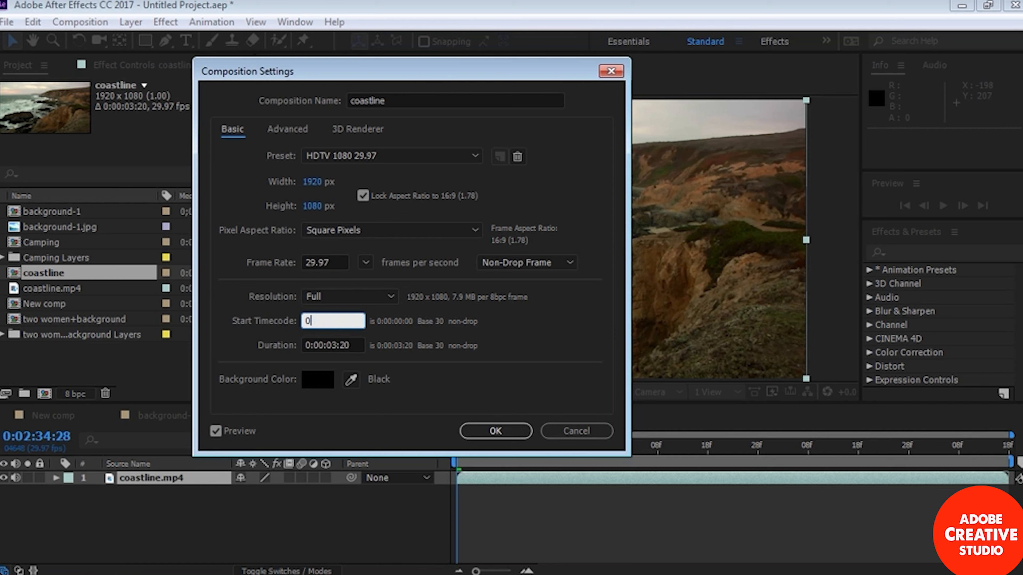
type(";0;0")
left_click(474, 399)
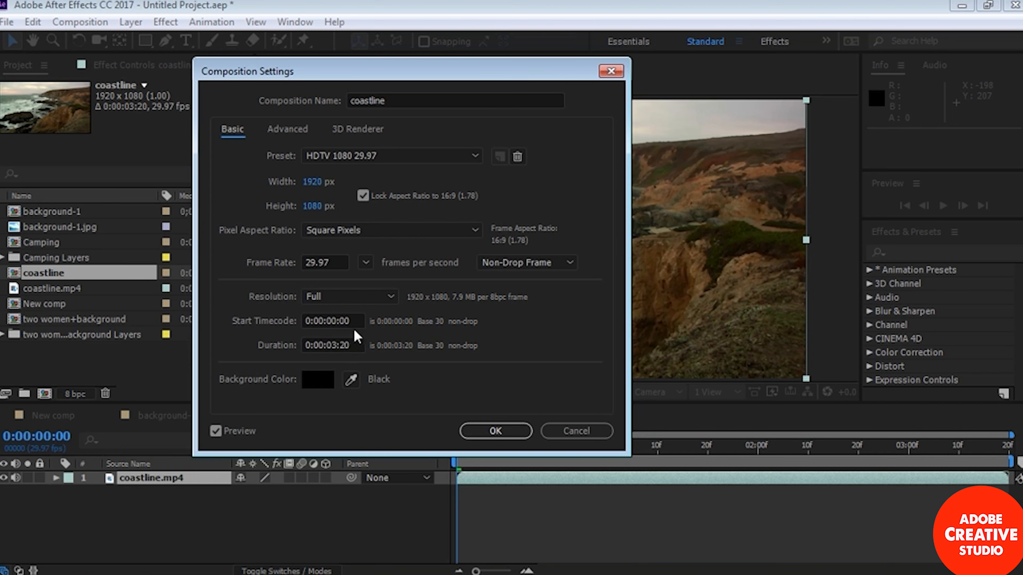
left_click(496, 432)
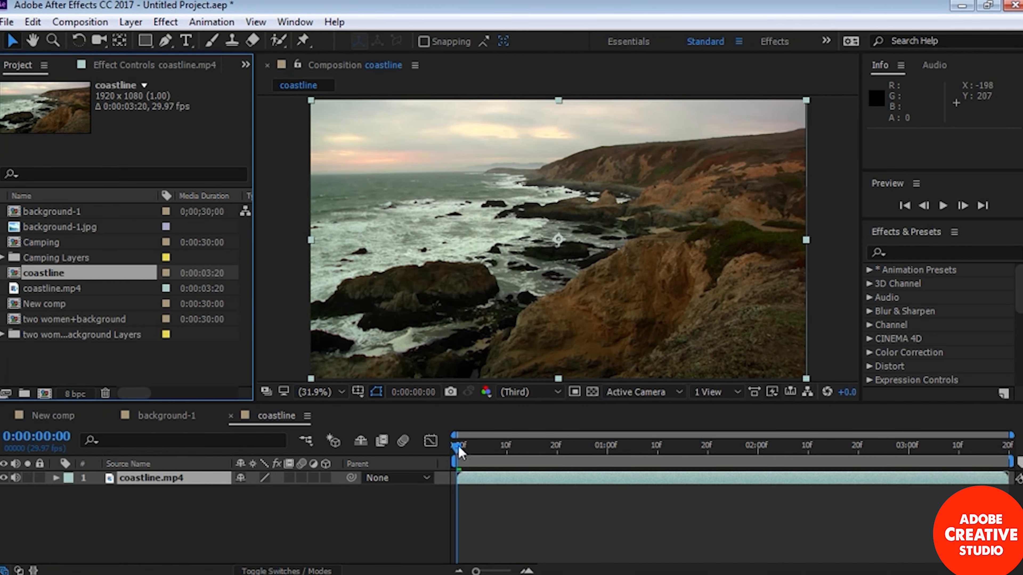
left_click_drag(458, 448, 759, 448)
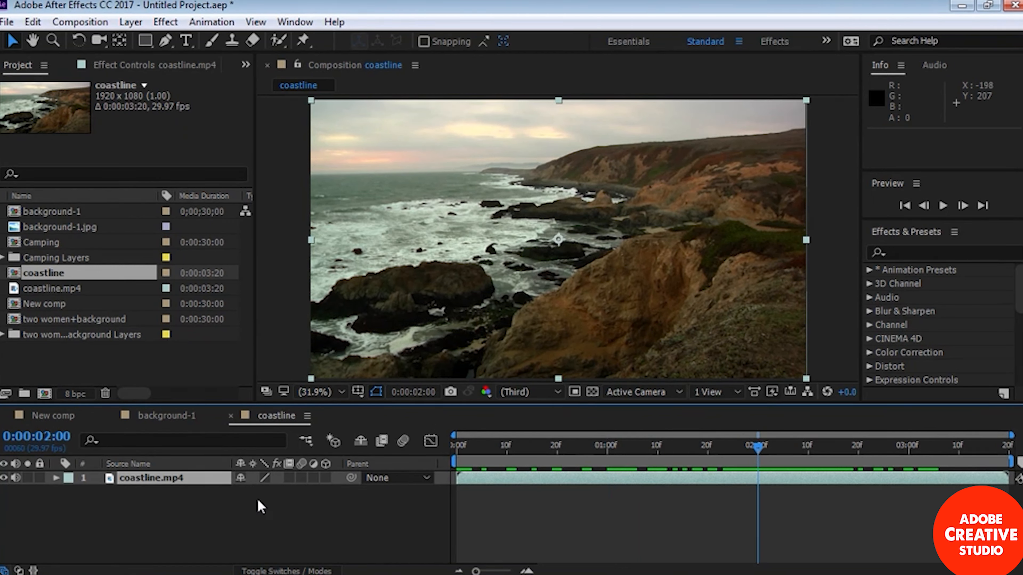